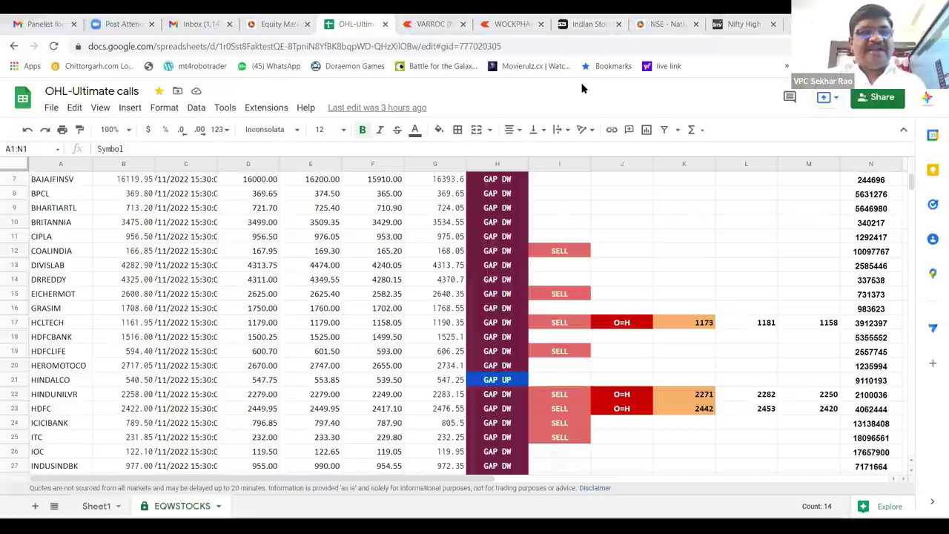
Highlight the entire ASIANPAINT row to review its signals, entry, stop-loss and target
{"action": "scroll", "coordinate": [582, 88], "scroll_direction": "up", "scroll_amount": 2}
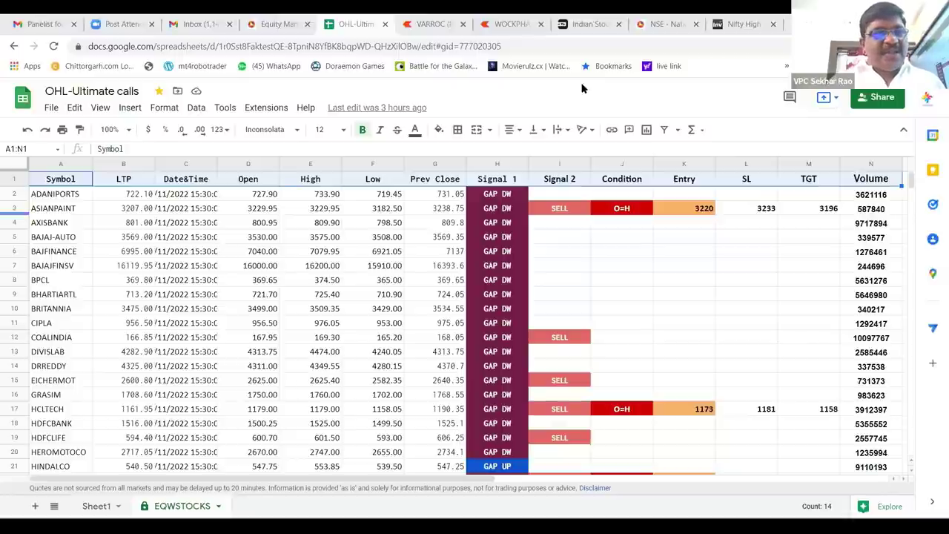
{"action": "key", "text": "Down"}
{"action": "key", "text": "Down"}
{"action": "key", "text": "shift+space"}
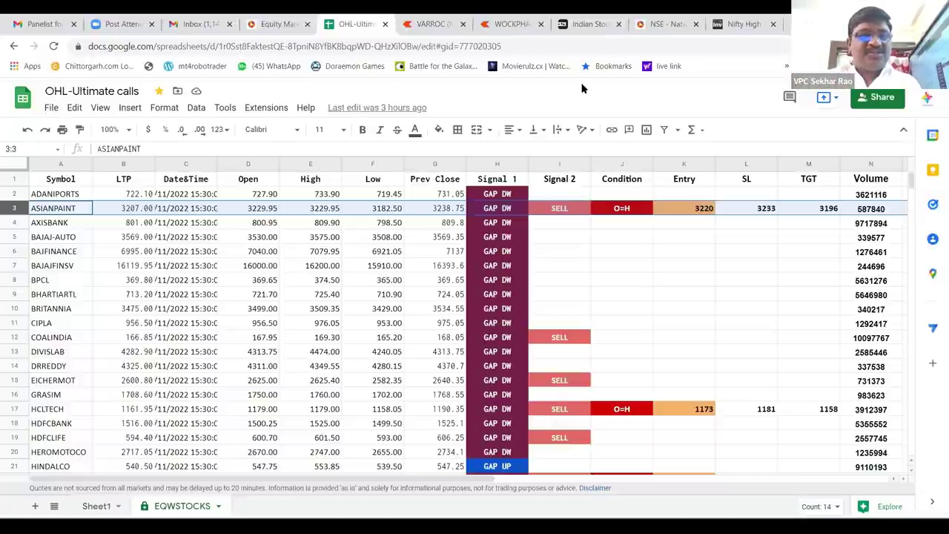
Highlight the entire WIPRO row at the end of the stock list and review the signals in the rows above it
{"action": "scroll", "coordinate": [582, 89], "scroll_direction": "down", "scroll_amount": 15}
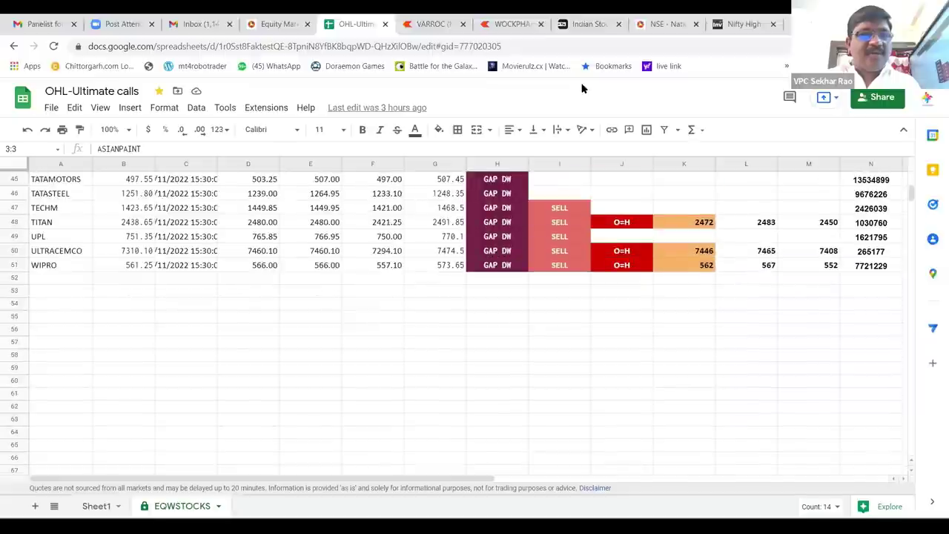
{"action": "key", "text": "ctrl+Down"}
{"action": "key", "text": "shift+space"}
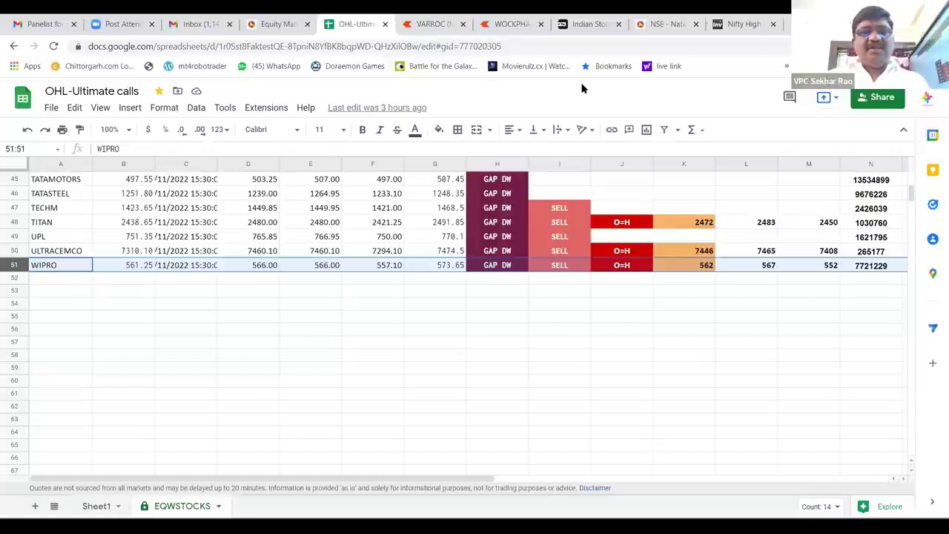
{"action": "scroll", "coordinate": [582, 89], "scroll_direction": "up", "scroll_amount": 3}
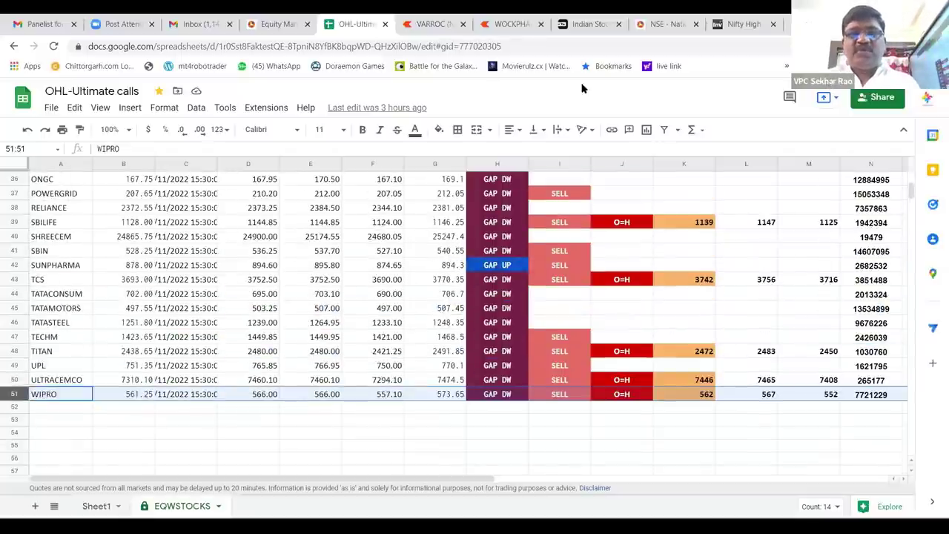
{"action": "scroll", "coordinate": [582, 88], "scroll_direction": "up", "scroll_amount": 1}
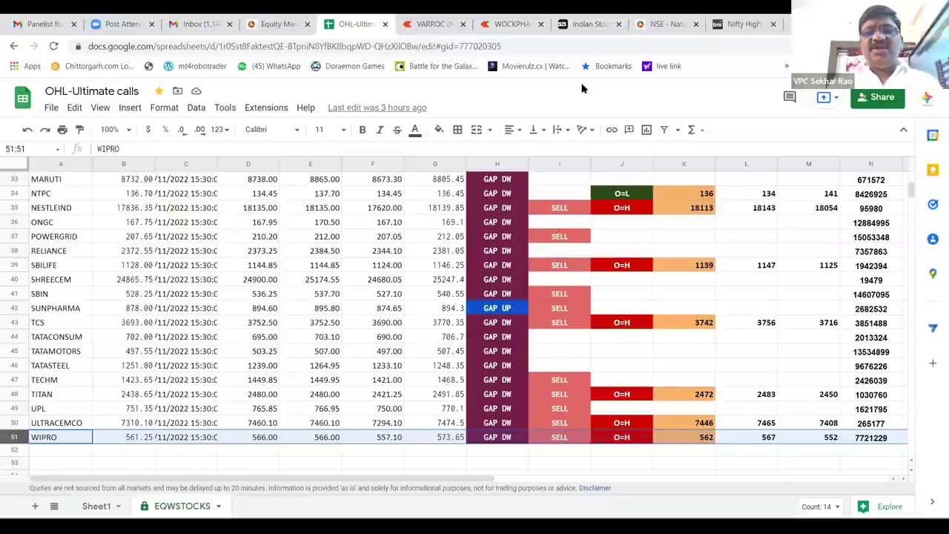
Go through the Entry, SL and TGT column headers in the header row, ending on TGT
{"action": "scroll", "coordinate": [467, 319], "scroll_direction": "up", "scroll_amount": 10}
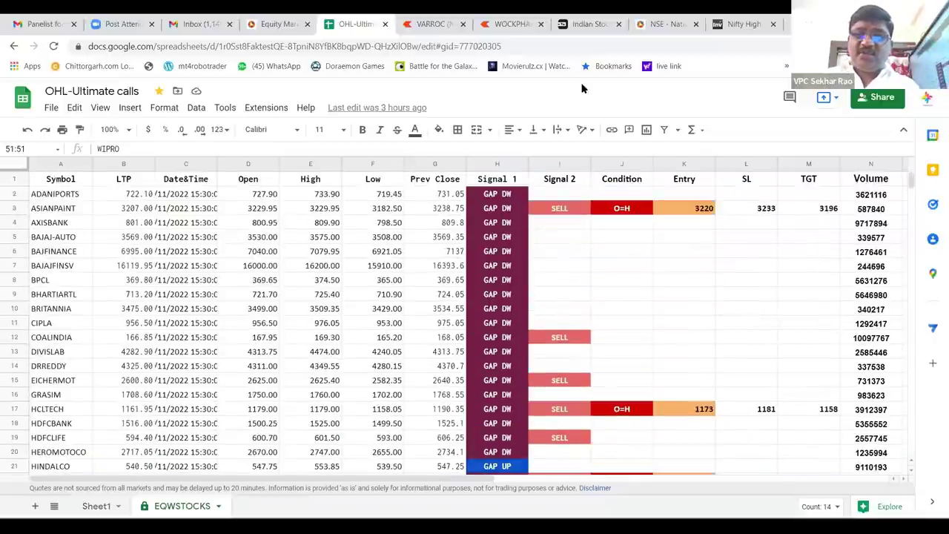
{"action": "key", "text": "ctrl+Up"}
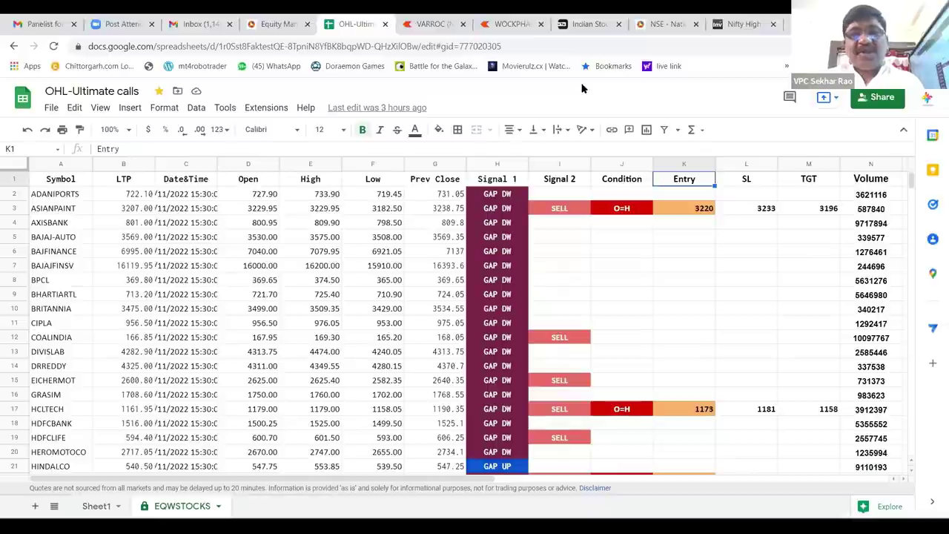
{"action": "key", "text": "Right"}
{"action": "key", "text": "Right"}
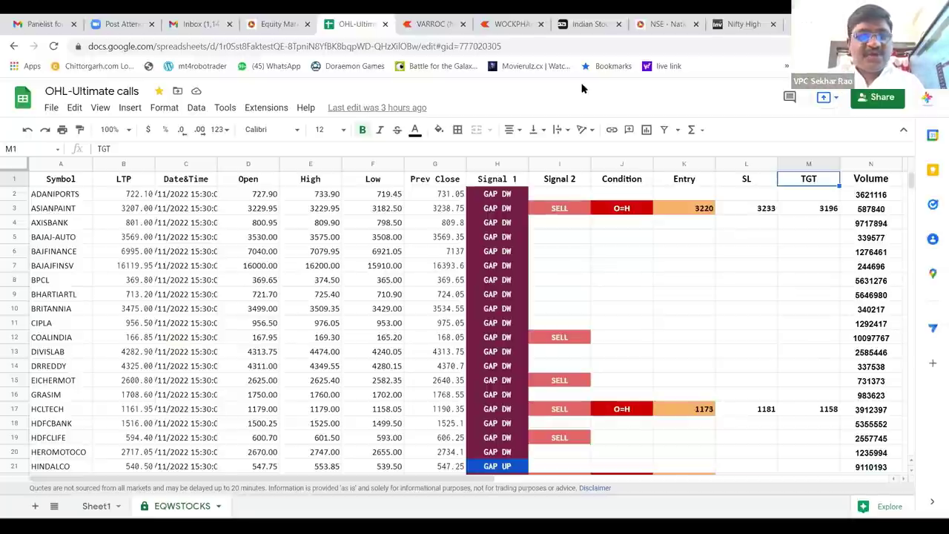
Highlight the HCLTECH row, then go across its cells and inspect the formula in its TGT cell
{"action": "left_click", "coordinate": [13, 409]}
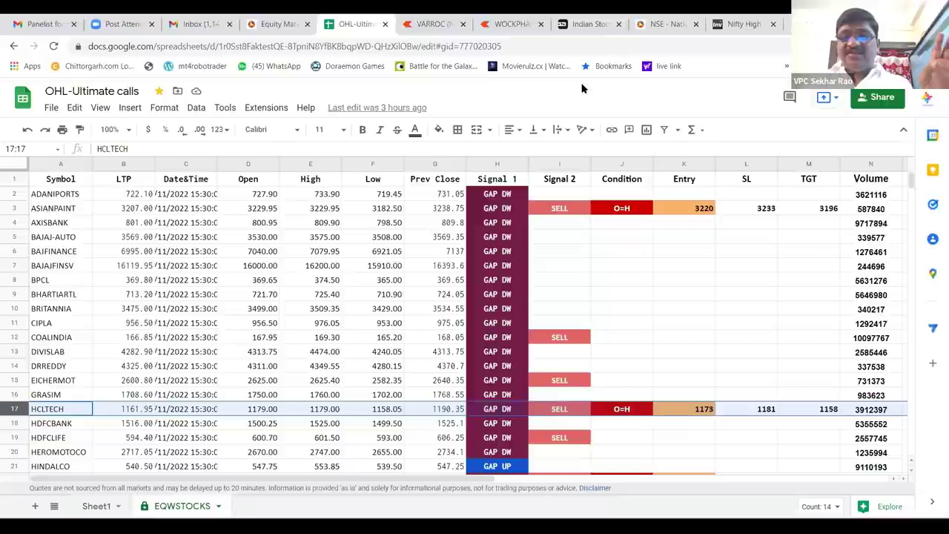
{"action": "key", "text": "Right"}
{"action": "key", "text": "Right"}
{"action": "key", "text": "Right"}
{"action": "key", "text": "Right"}
{"action": "key", "text": "Right"}
{"action": "key", "text": "Right"}
{"action": "key", "text": "Right"}
{"action": "key", "text": "Right"}
{"action": "key", "text": "Right"}
{"action": "key", "text": "Right"}
{"action": "key", "text": "Right"}
{"action": "key", "text": "Right"}
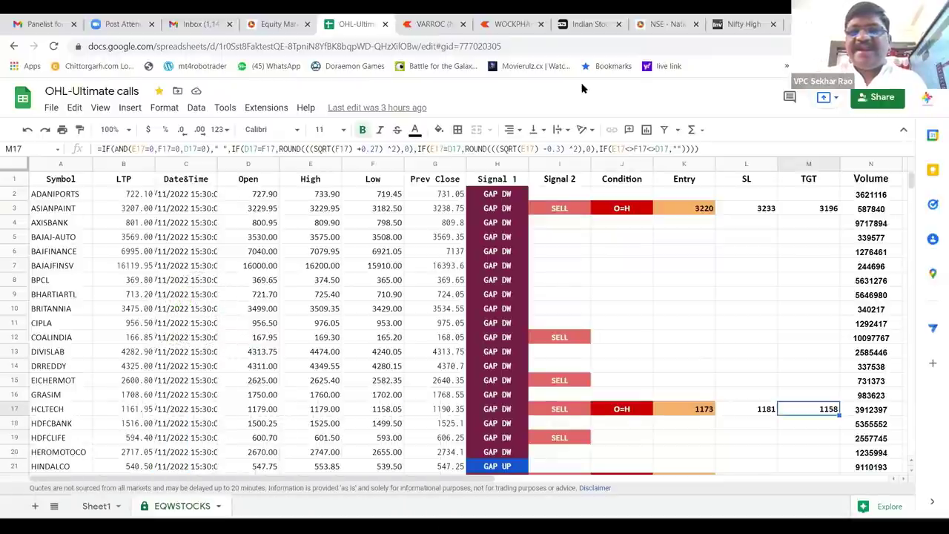
Inspect the TGT formula for ASIANPAINT and review the signals of the stocks below it
{"action": "key", "text": "ctrl+Up"}
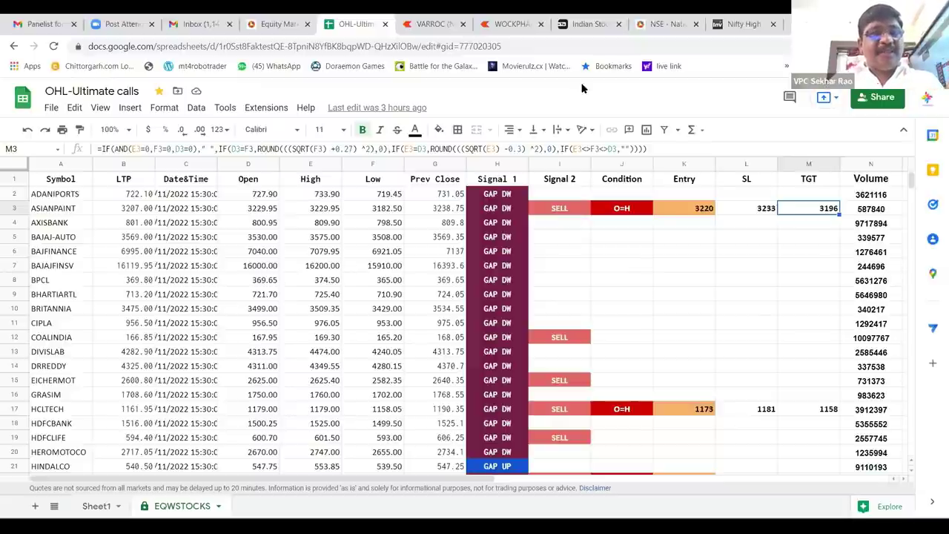
{"action": "scroll", "coordinate": [496, 319], "scroll_direction": "down", "scroll_amount": 5}
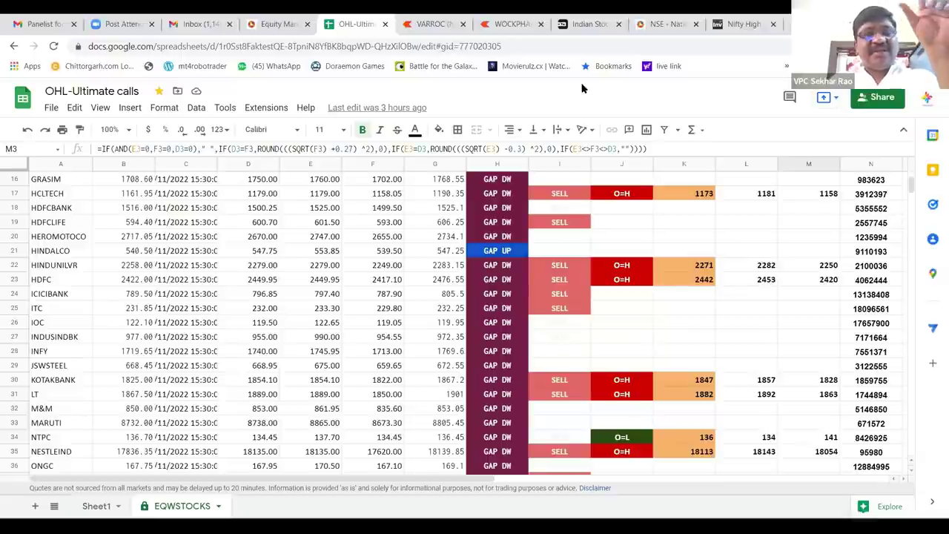
{"action": "scroll", "coordinate": [474, 319], "scroll_direction": "up", "scroll_amount": 4}
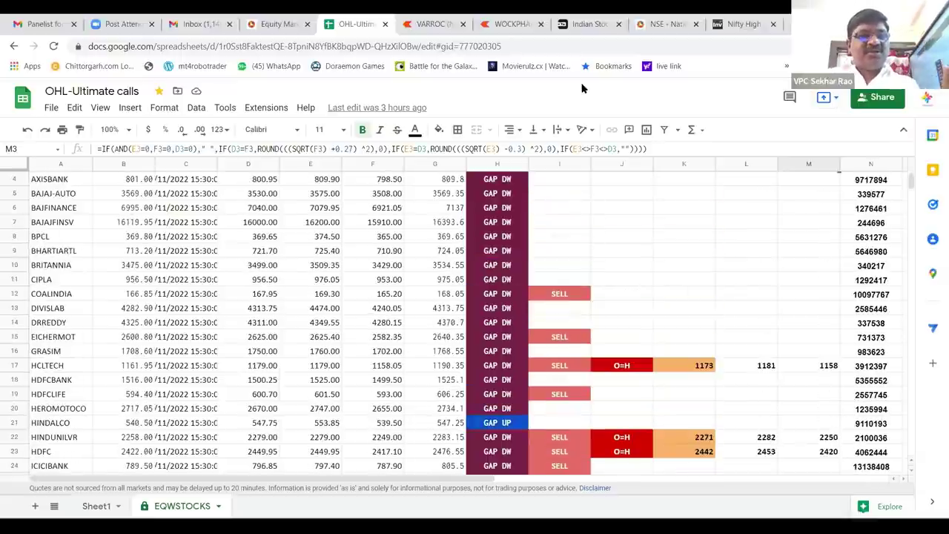
{"action": "scroll", "coordinate": [475, 319], "scroll_direction": "up", "scroll_amount": 1}
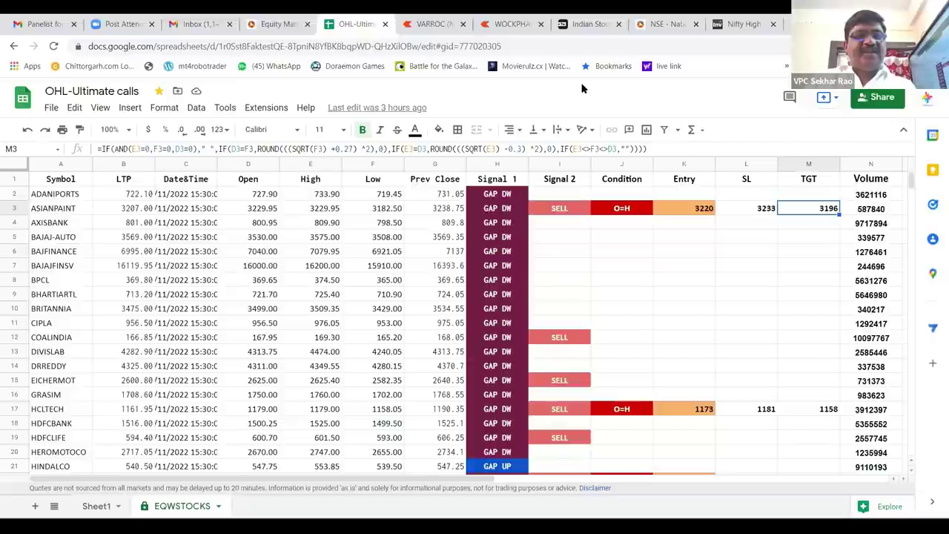
Highlight the entire CIPLA row to examine its prices and gap signal
{"action": "key", "text": "Down"}
{"action": "key", "text": "Down"}
{"action": "key", "text": "Down"}
{"action": "key", "text": "Down"}
{"action": "key", "text": "Down"}
{"action": "key", "text": "Down"}
{"action": "key", "text": "Down"}
{"action": "key", "text": "Down"}
{"action": "key", "text": "shift+space"}
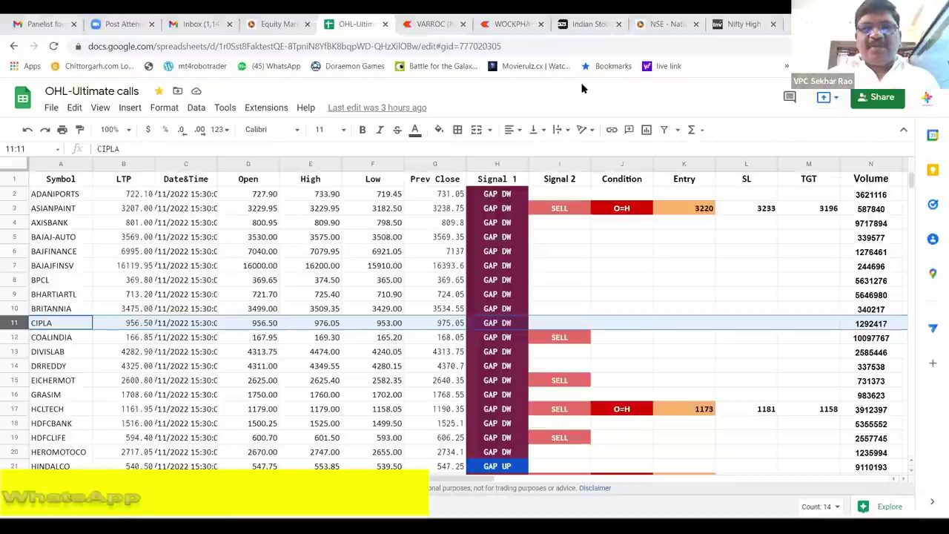
Review the Signal 2, Condition, Entry, SL and TGT columns for the remaining stocks down to WIPRO
{"action": "scroll", "coordinate": [582, 89], "scroll_direction": "down", "scroll_amount": 4}
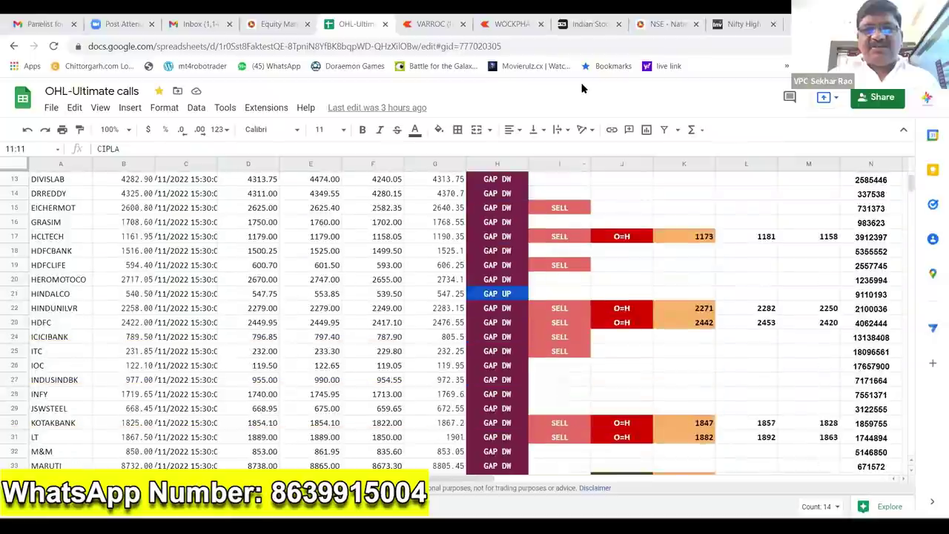
{"action": "scroll", "coordinate": [582, 88], "scroll_direction": "down", "scroll_amount": 3}
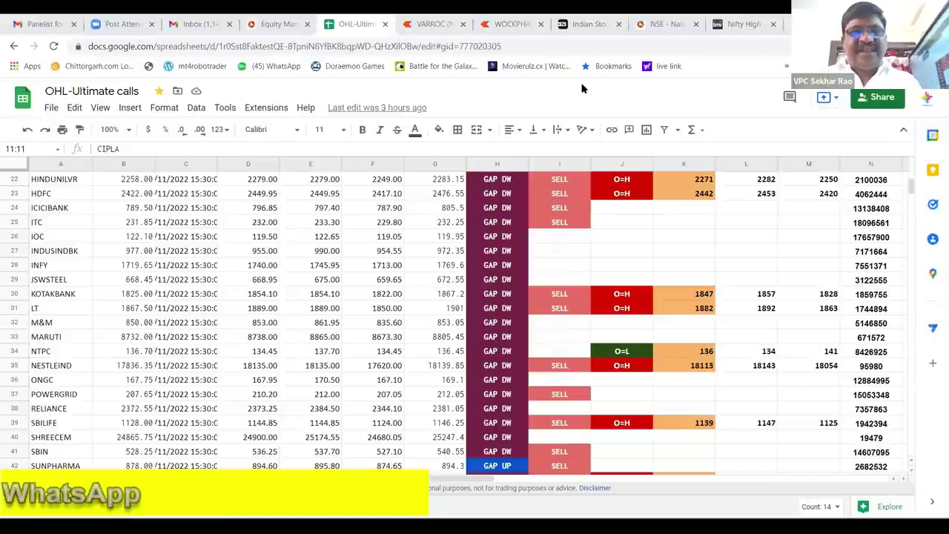
{"action": "scroll", "coordinate": [582, 88], "scroll_direction": "down", "scroll_amount": 4}
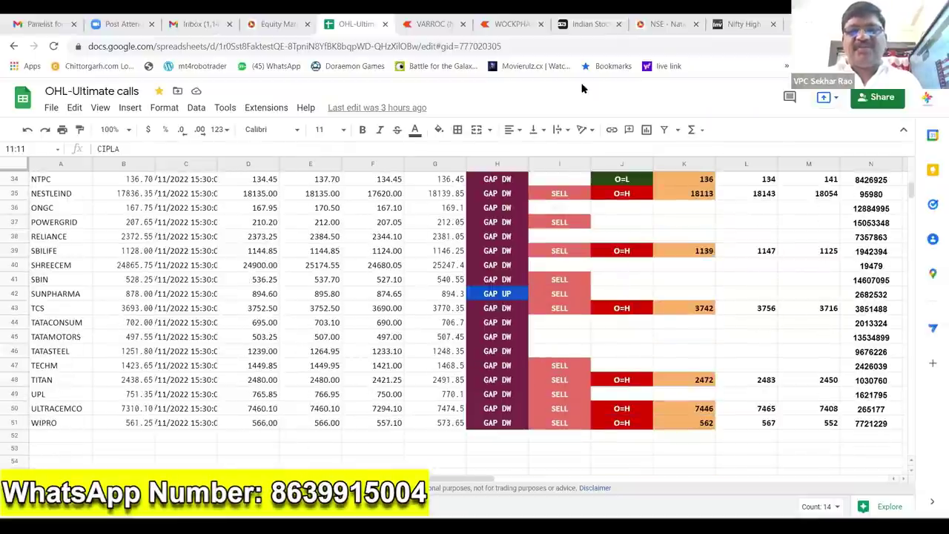
{"action": "scroll", "coordinate": [582, 88], "scroll_direction": "up", "scroll_amount": 9}
{"action": "scroll", "coordinate": [582, 88], "scroll_direction": "down", "scroll_amount": 6}
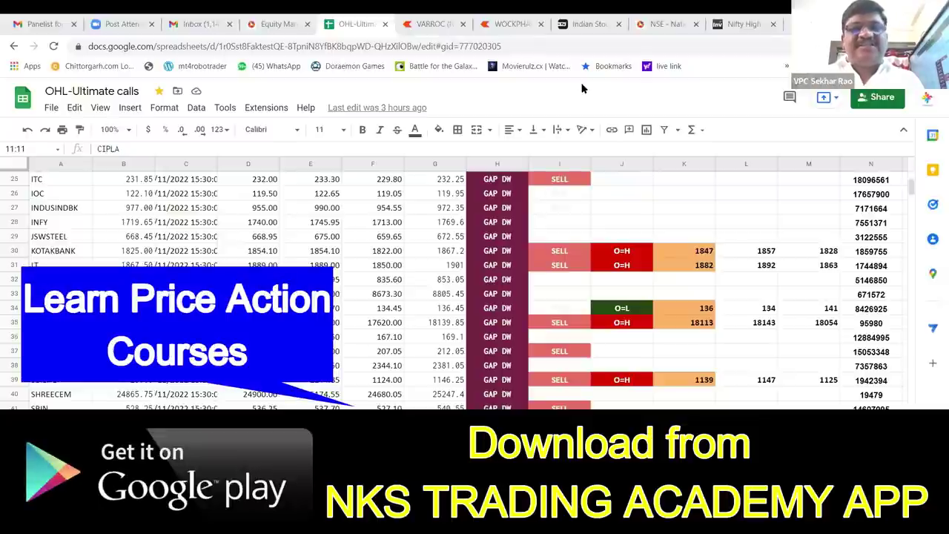
{"action": "scroll", "coordinate": [582, 88], "scroll_direction": "up", "scroll_amount": 5}
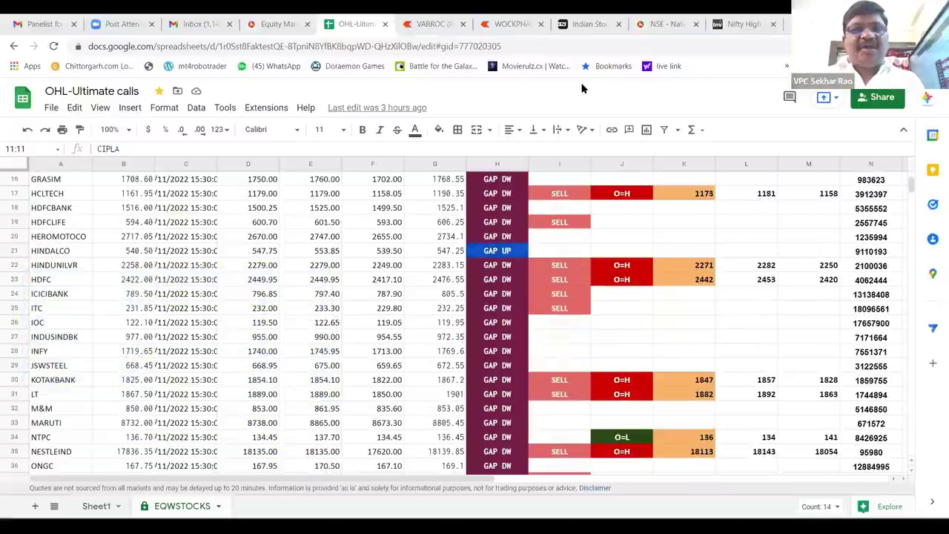